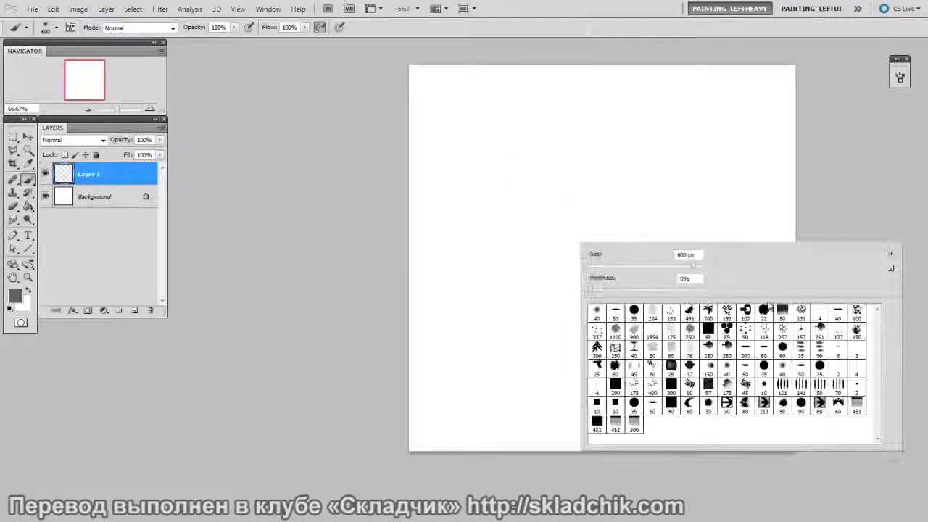
Paint a curved grey shape left of the canvas centre with a hard round brush, enlarging the brush for the strokes toward the upper right.
left_click(465, 250)
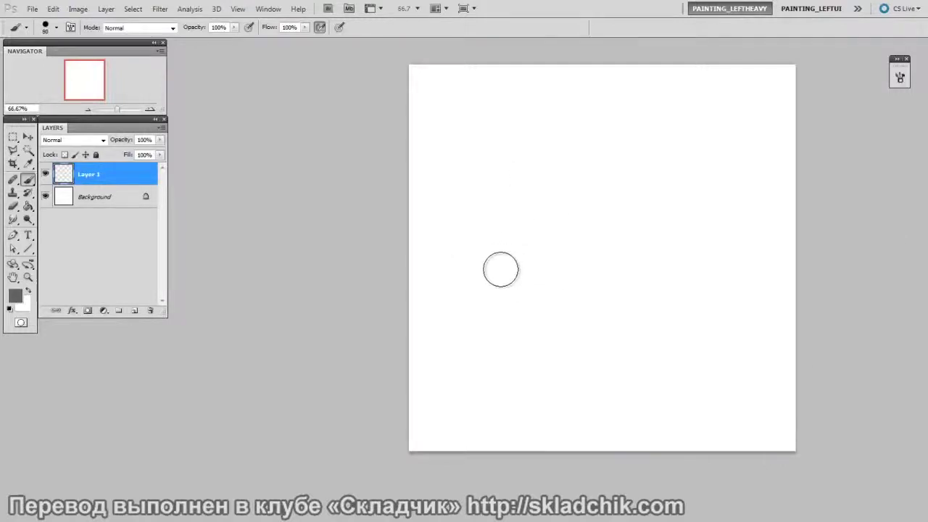
left_click_drag(501, 292, 512, 180)
left_click_drag(513, 180, 508, 286)
left_click_drag(532, 161, 524, 282)
key("bracketright")
key("bracketright")
key("bracketright")
key("bracketright")
key("bracketright")
key("bracketright")
key("bracketright")
mouse_move(560, 172)
left_mouse_down()
mouse_move(534, 247)
mouse_move(579, 147)
mouse_move(548, 172)
mouse_move(586, 151)
mouse_move(552, 265)
mouse_move(622, 174)
left_mouse_up()
Erase the grey shape's outer right side with a large soft round eraser at 0% hardness.
key("e")
right_click(621, 174)
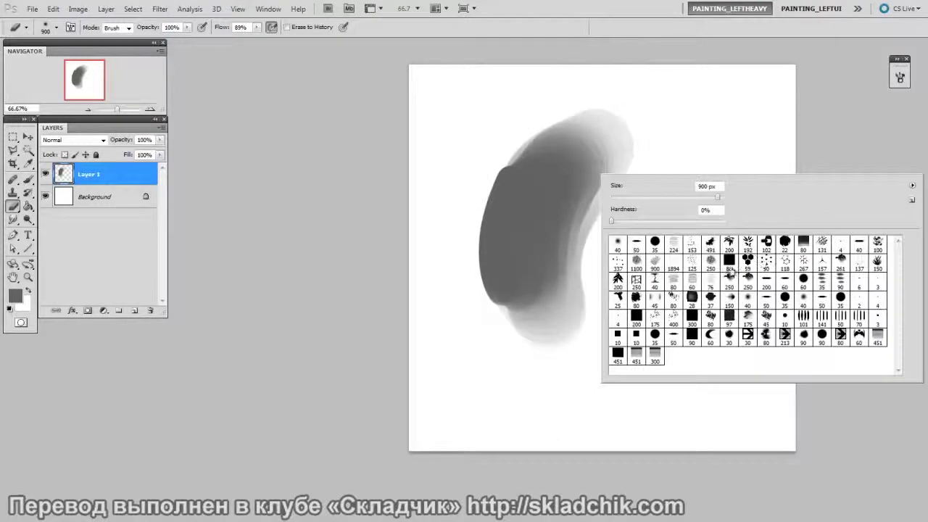
key("Escape")
key("bracketleft")
mouse_move(685, 199)
left_mouse_down()
mouse_move(667, 160)
mouse_move(614, 300)
left_mouse_up()
Soften the grey shape's upper-right, inner and lower edges with smaller soft eraser sizes, down to 400 px.
key("bracketleft")
key("bracketleft")
key("bracketleft")
key("bracketleft")
key("bracketright")
key("bracketright")
left_click_drag(624, 128, 661, 259)
key("bracketleft")
left_click_drag(633, 176, 679, 280)
key("bracketleft")
mouse_move(646, 387)
left_mouse_down()
mouse_move(626, 263)
mouse_move(535, 414)
left_mouse_up()
mouse_move(618, 363)
left_mouse_down()
mouse_move(523, 362)
mouse_move(594, 379)
left_mouse_up()
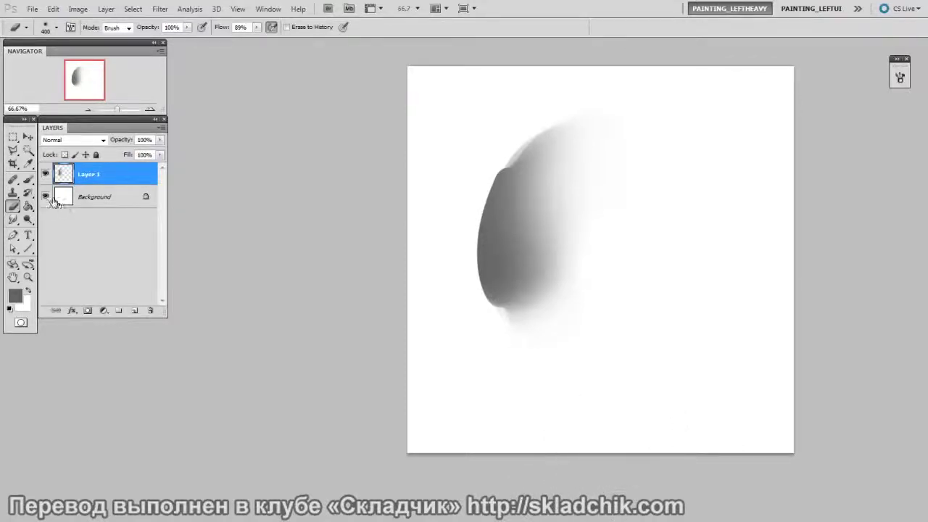
Hide Layer 1 and add a new layer for painting in black with the leaf-shaped brush.
left_click(46, 174)
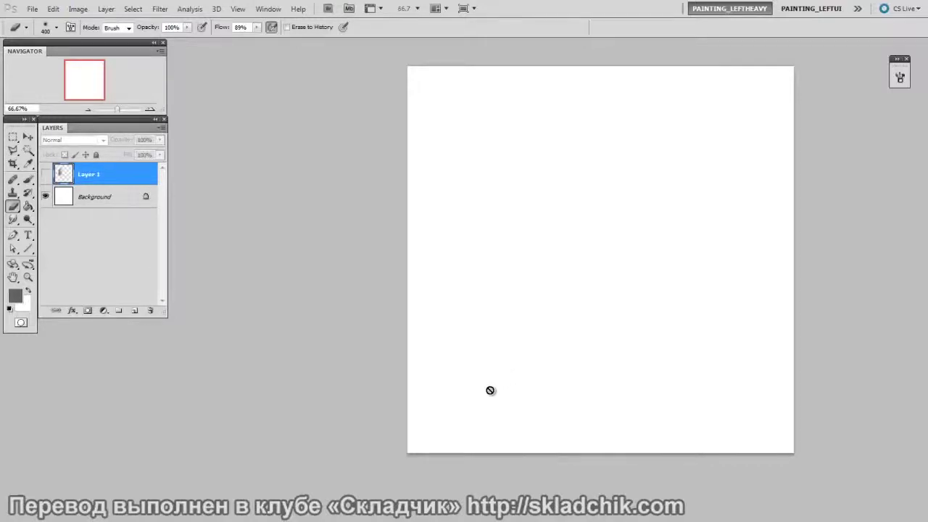
key("ctrl+shift+alt+n")
key("b")
right_click(569, 202)
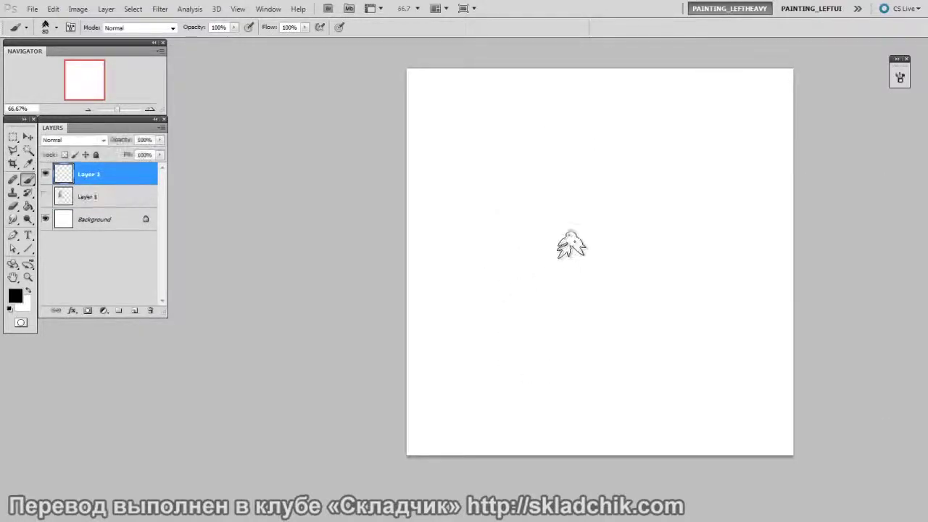
Paint a dense, roughly round black foliage mass in the canvas centre, varying the leaf brush size.
key("]")
key("]")
key("]")
mouse_move(564, 221)
left_mouse_down()
mouse_move(551, 245)
mouse_move(589, 233)
mouse_move(617, 283)
mouse_move(655, 270)
mouse_move(611, 214)
mouse_move(581, 255)
mouse_move(542, 276)
mouse_move(538, 251)
mouse_move(640, 267)
left_mouse_up()
key("[")
mouse_move(579, 299)
left_mouse_down()
mouse_move(653, 320)
mouse_move(570, 222)
mouse_move(578, 182)
mouse_move(647, 231)
mouse_move(644, 290)
mouse_move(675, 239)
mouse_move(655, 267)
mouse_move(542, 266)
mouse_move(494, 304)
mouse_move(624, 355)
mouse_move(663, 310)
mouse_move(682, 182)
mouse_move(609, 145)
mouse_move(522, 181)
mouse_move(496, 236)
mouse_move(562, 363)
mouse_move(508, 290)
mouse_move(482, 305)
left_mouse_up()
key("]")
key("bracketleft")
key("bracketleft")
key("bracketright")
key("bracketright")
key("bracketright")
key("bracketright")
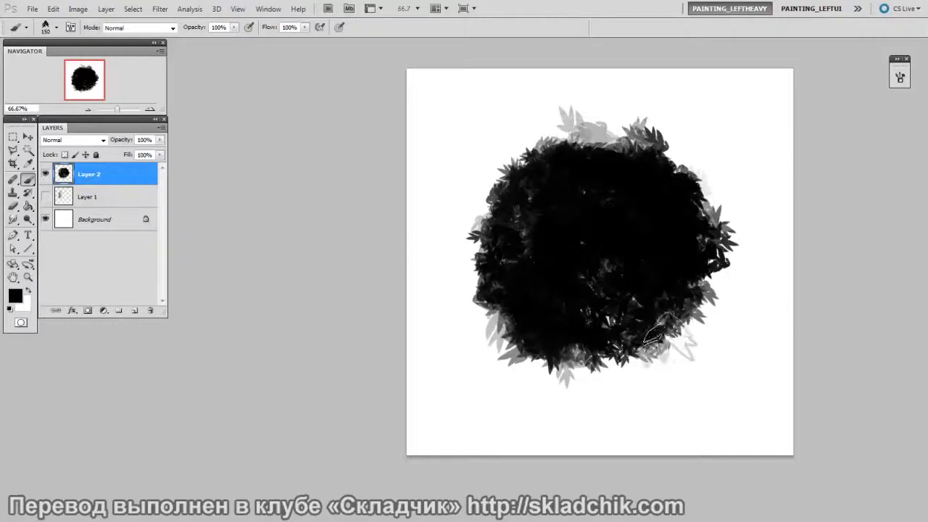
Add loose leaves around the foliage's right, upper and left edges with varied leaf brush sizes.
mouse_move(663, 320)
left_mouse_down()
mouse_move(695, 332)
mouse_move(687, 303)
mouse_move(718, 279)
left_mouse_up()
key("bracketleft")
key("bracketleft")
mouse_move(700, 207)
left_mouse_down()
mouse_move(688, 183)
mouse_move(725, 194)
left_mouse_up()
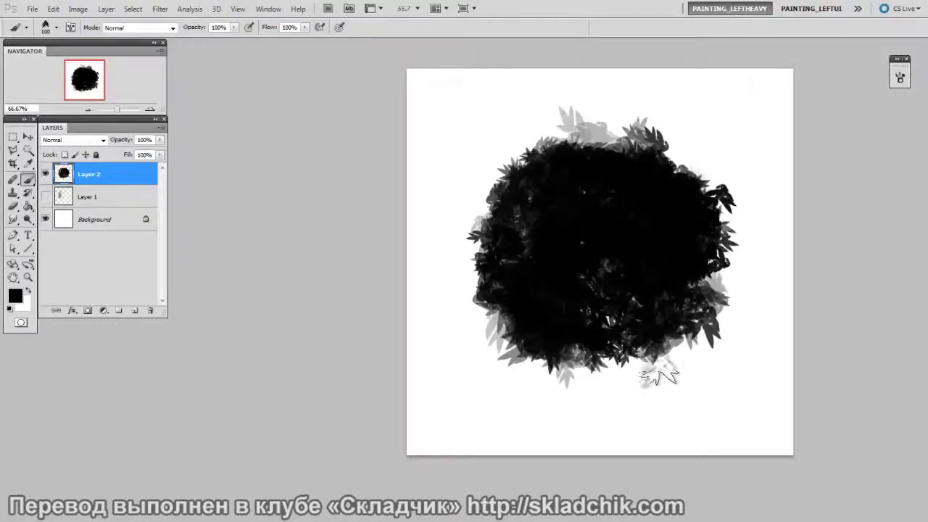
left_click_drag(577, 145, 603, 153)
mouse_move(636, 121)
left_mouse_down()
mouse_move(659, 125)
mouse_move(663, 177)
left_mouse_up()
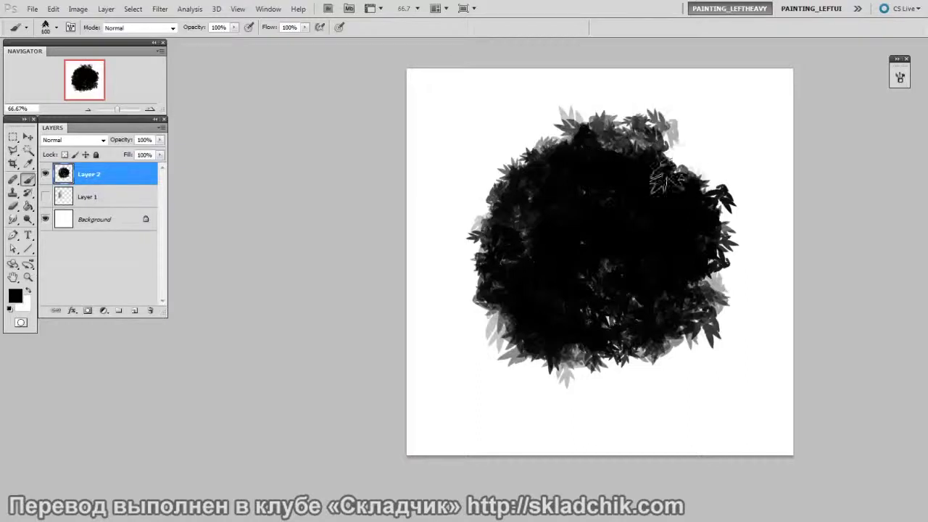
key("bracketright")
key("bracketright")
left_click_drag(487, 212, 511, 254)
mouse_move(515, 145)
left_mouse_down()
mouse_move(558, 182)
mouse_move(555, 145)
left_mouse_up()
Choose the leaf-shaped tip for the eraser and erase part of the foliage's upper-right edge.
key("e")
right_click(602, 190)
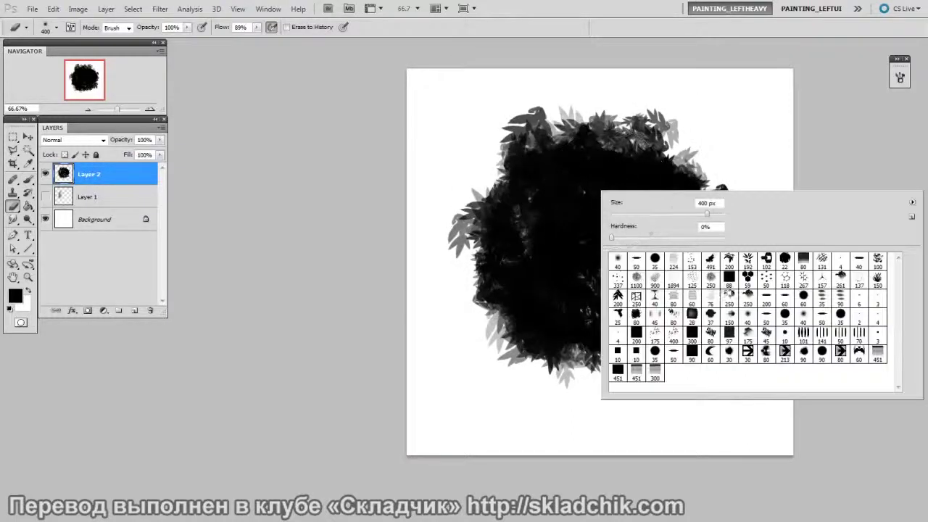
left_click_drag(545, 296, 545, 301)
left_click_drag(714, 165, 714, 177)
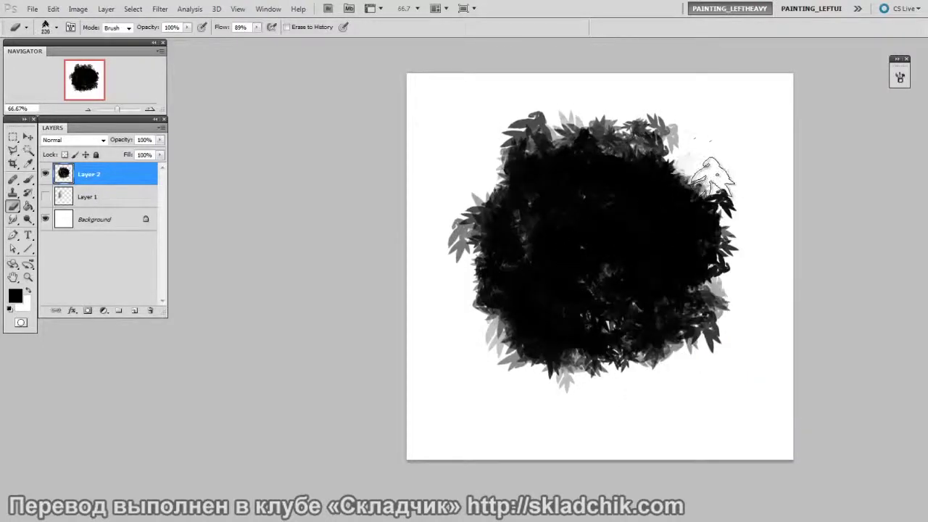
Erase leaf-shaped gaps in the foliage's upper-left interior and lower-right area.
key("bracketright")
key("bracketright")
key("bracketright")
key("bracketright")
key("bracketright")
key("bracketright")
key("bracketright")
left_click_drag(549, 174, 550, 182)
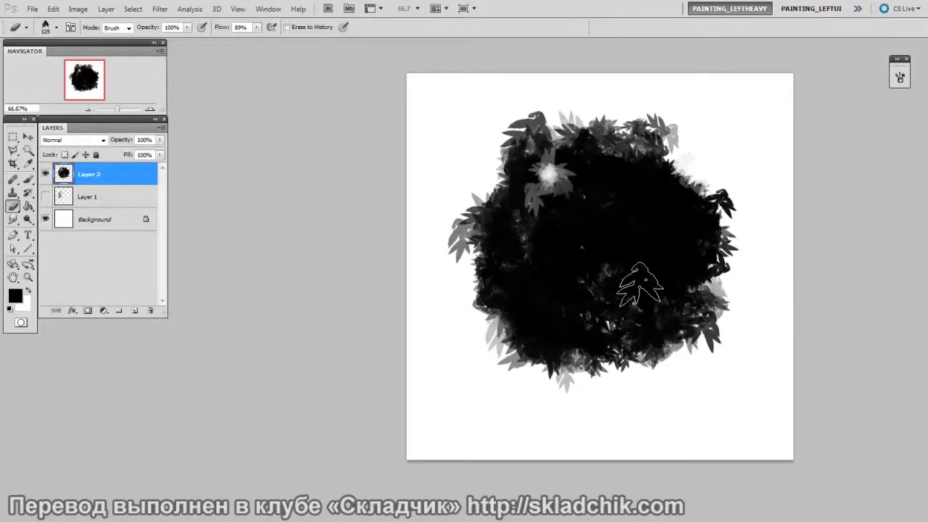
mouse_move(642, 287)
left_mouse_down()
mouse_move(660, 300)
mouse_move(689, 279)
left_mouse_up()
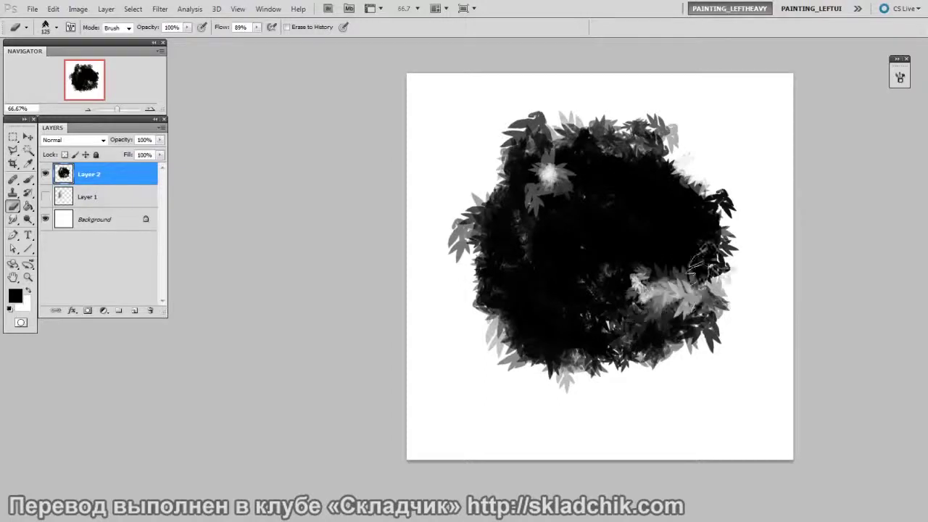
Paint leaves partly back over the erased gaps and erase small openings at the foliage's left edge.
key("b")
left_click_drag(567, 185, 550, 157)
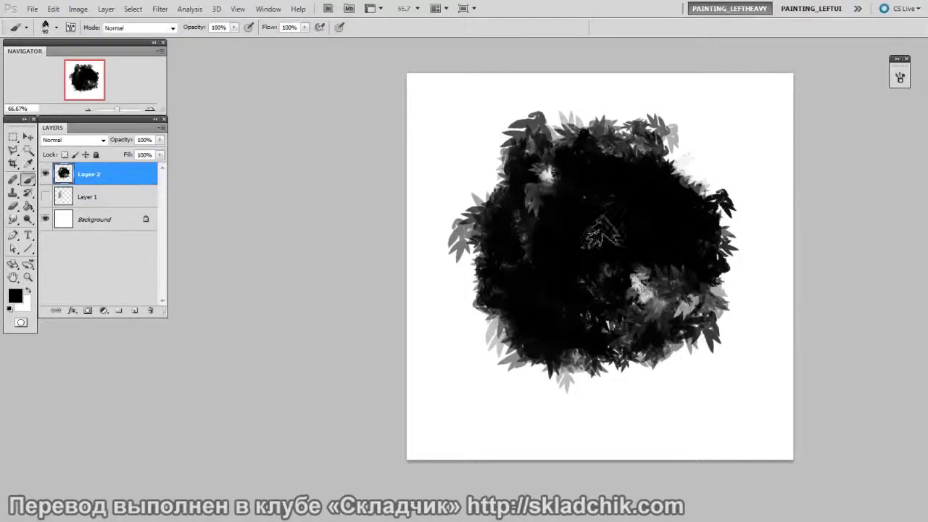
key("e")
left_click_drag(481, 288, 506, 278)
key("b")
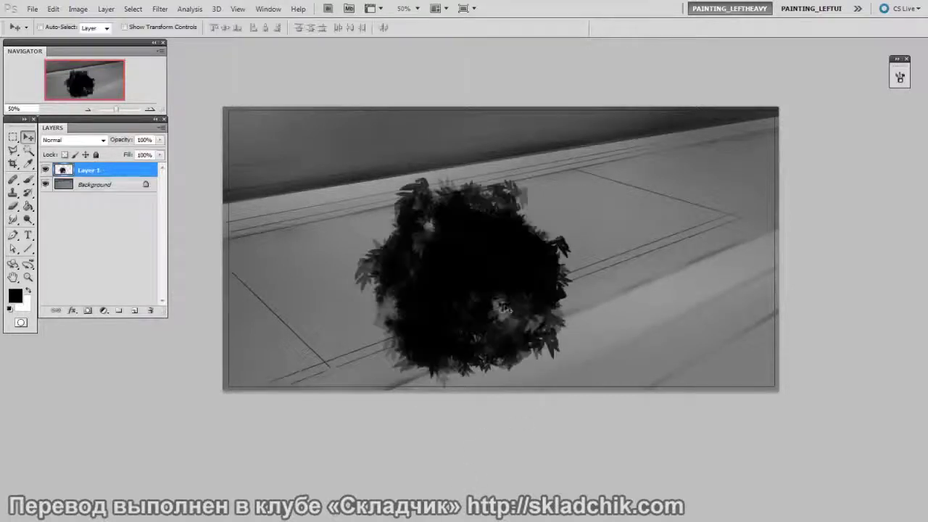
Duplicate the foliage layer over the grey ground image, hide the original Layer 1 and move the copy toward the centre.
left_click_drag(505, 311, 582, 286)
left_click(47, 186)
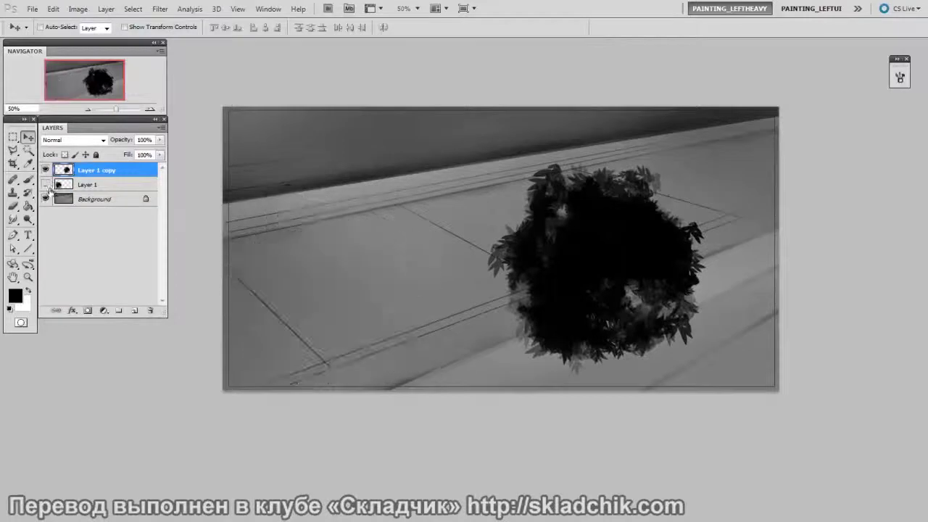
left_click_drag(586, 240, 534, 247)
Distort the foliage copy by its corners so it lies flat in the perspective of the ground plane.
key("ctrl+t")
right_click(533, 246)
left_click(573, 308)
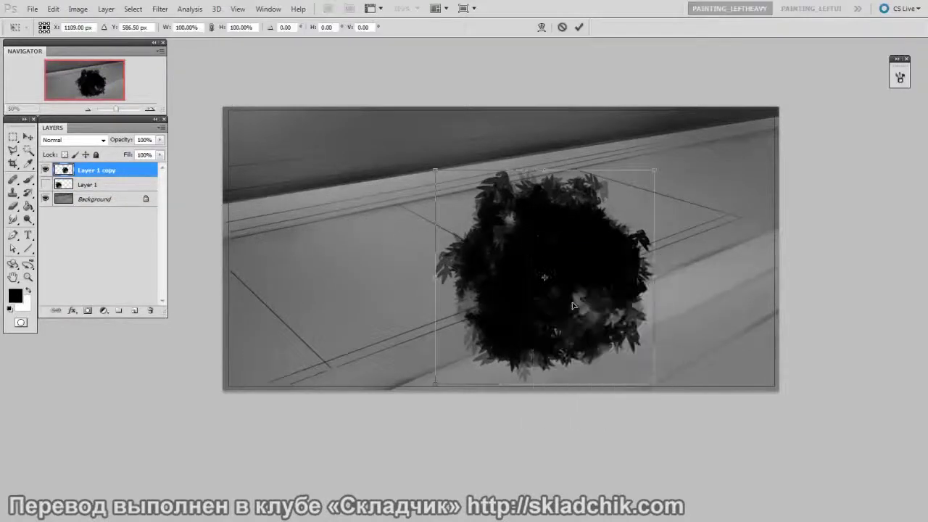
left_click_drag(435, 170, 352, 174)
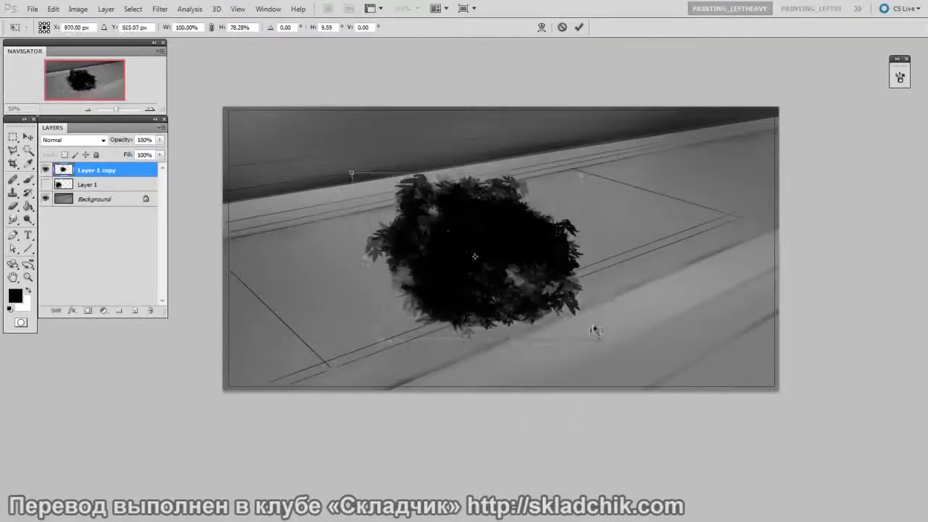
left_click_drag(603, 339, 643, 297)
left_click_drag(572, 173, 543, 163)
left_click_drag(380, 339, 379, 346)
left_click_drag(351, 174, 329, 206)
left_click_drag(643, 296, 711, 265)
left_click_drag(379, 346, 396, 358)
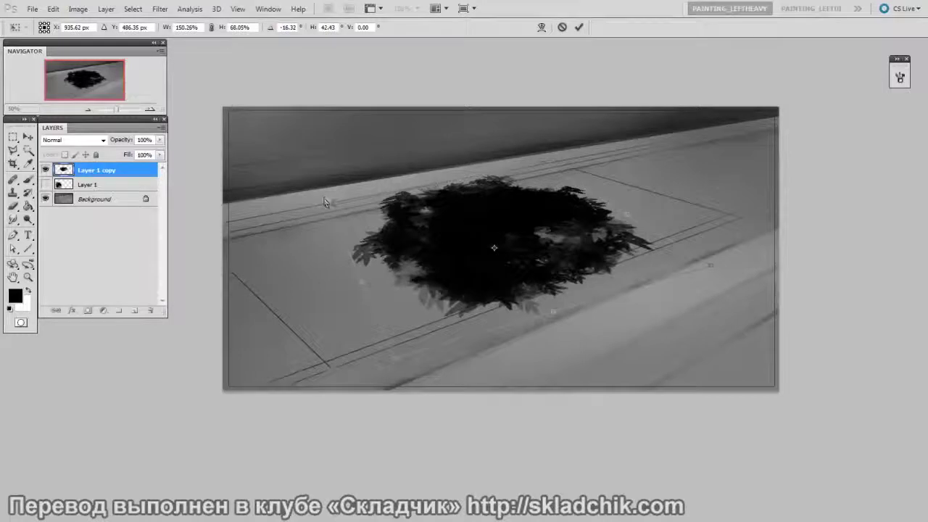
key("Return")
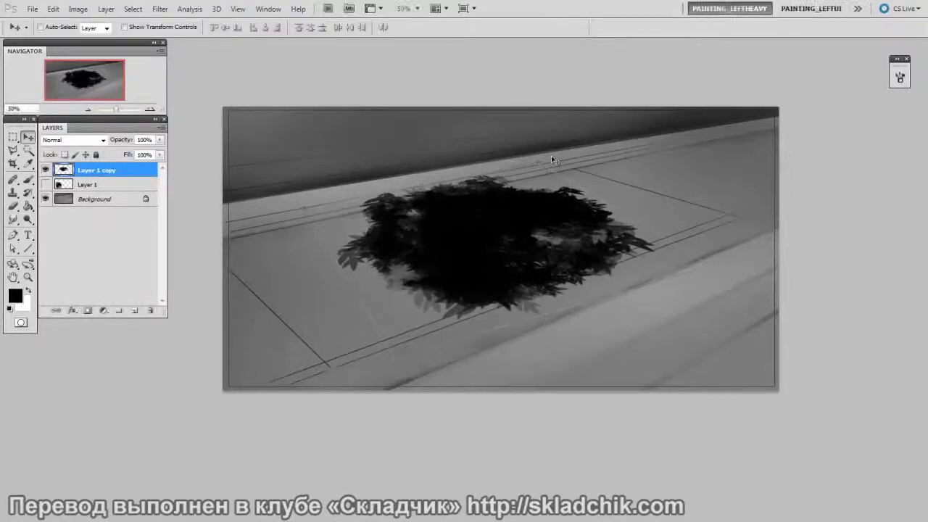
Duplicate the flattened foliage into the image's lower-right corner and enlarge the copy.
left_click_drag(527, 264, 716, 310)
left_click_drag(584, 293, 511, 265)
key("ctrl+t")
left_click_drag(775, 341, 844, 386)
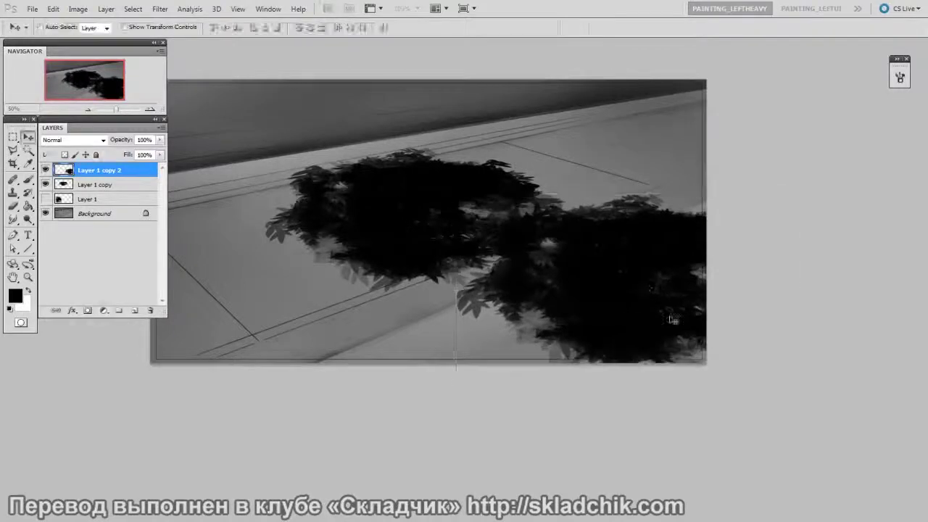
key("Return")
Duplicate the foliage into the image's upper-right area and scale the copy down.
left_click_drag(659, 314, 735, 251)
key("ctrl+t")
left_click_drag(887, 293, 783, 200)
key("Return")
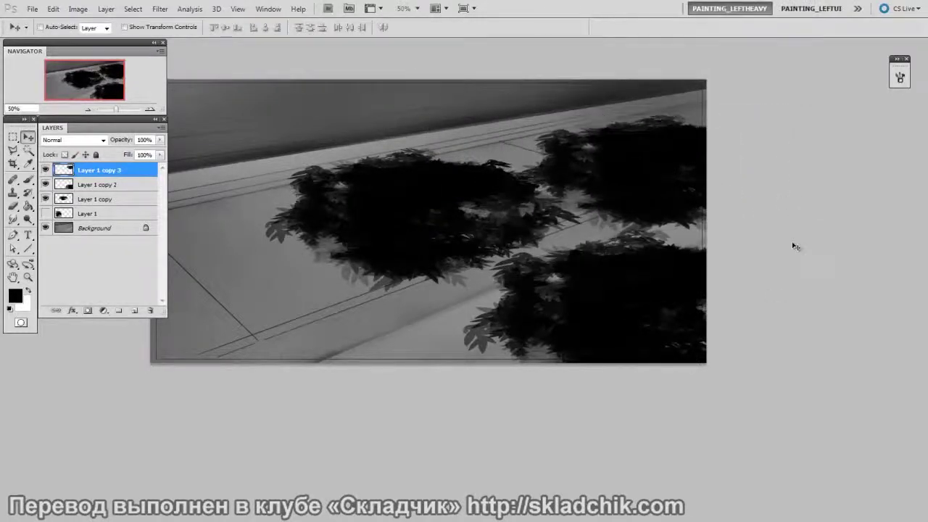
Duplicate the foliage toward the image's upper centre and shrink the copy.
left_click_drag(684, 348, 698, 341)
left_click_drag(726, 192, 527, 201, "alt")
key("ctrl+t")
left_click_drag(651, 239, 594, 145)
key("Return")
Duplicate the foliage into the image's upper-left area and scale the copy slightly.
left_click_drag(573, 360, 576, 354)
left_click_drag(431, 208, 322, 153)
key("ctrl+t")
left_click_drag(445, 177, 425, 176)
key("Return")
Duplicate the foliage into the image's lower-left corner and enlarge the copy to fill it.
left_click_drag(529, 344, 588, 328)
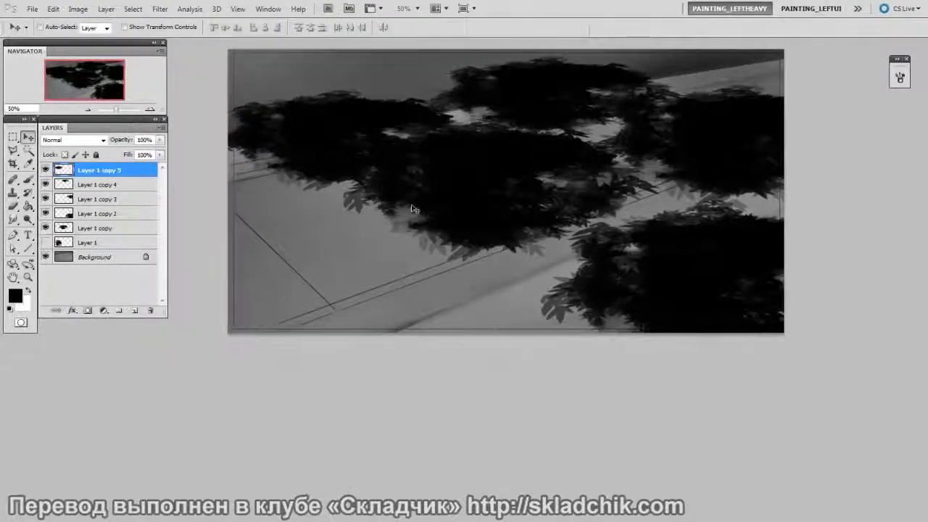
left_click_drag(365, 158, 340, 307)
key("ctrl+t")
left_click_drag(467, 257, 552, 187)
left_click_drag(544, 222, 530, 227)
key("Return")
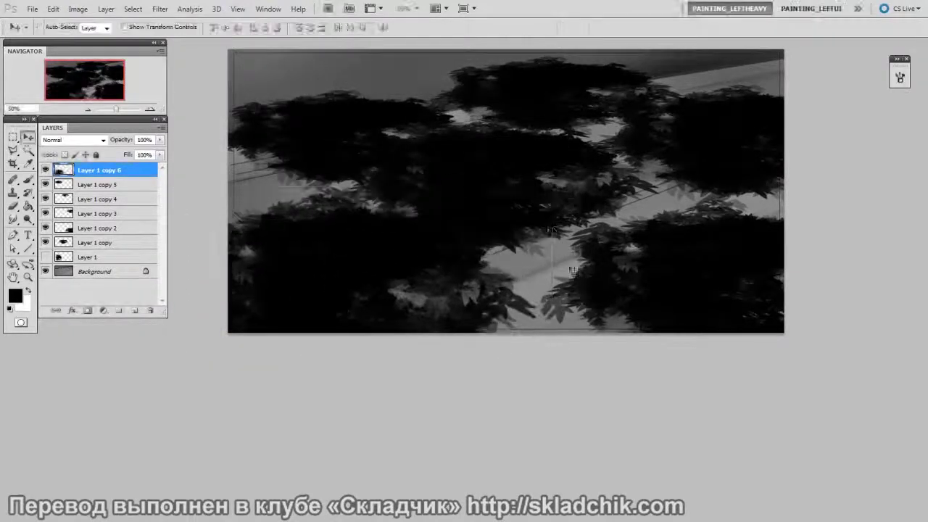
Enlarge and reposition the upper-left foliage on Layer 1 copy 5 so it covers the image corner.
key("b")
key("v")
left_click_drag(364, 118, 361, 104)
key("ctrl+t")
left_click_drag(488, 76, 550, 41)
left_click_drag(544, 102, 513, 109)
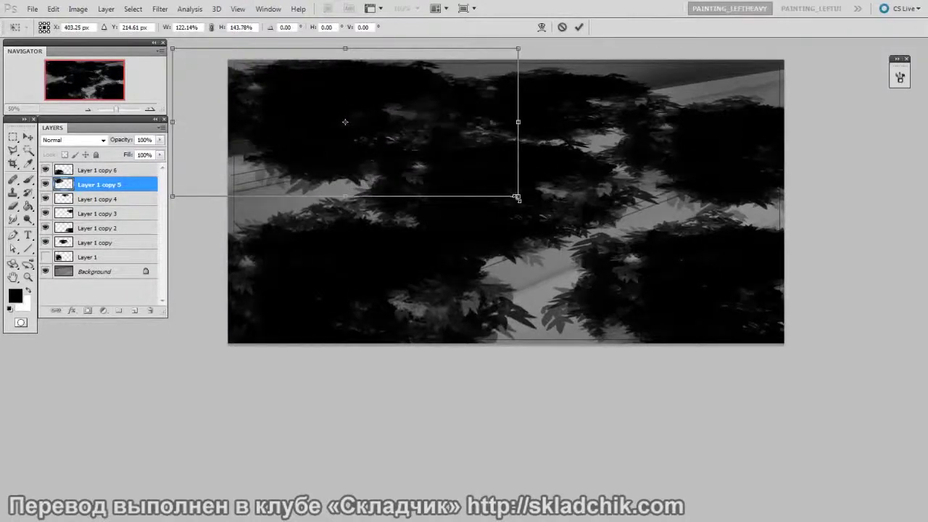
left_click_drag(516, 196, 535, 201)
key("Return")
Duplicate the upper-left foliage, then flatten and rotate the copy about 3° along the image's upper-right edge.
key("ctrl+j")
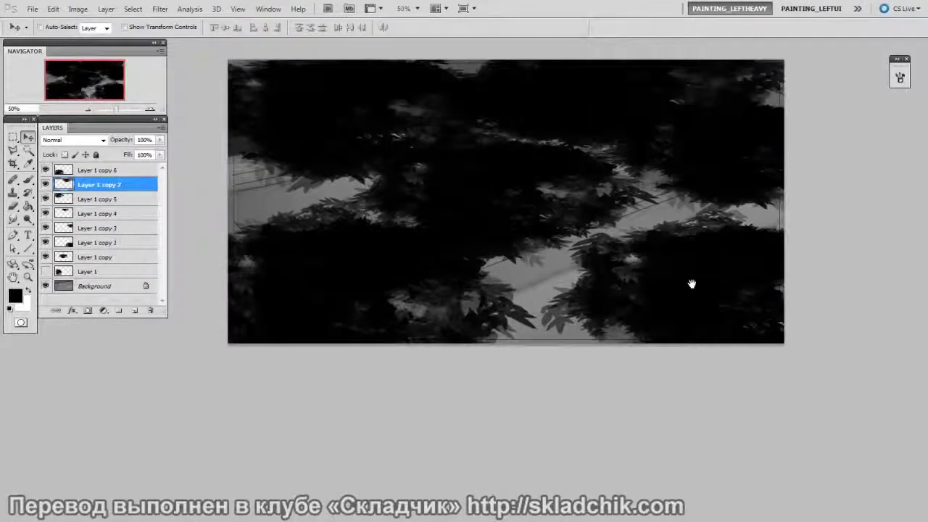
left_click_drag(711, 258, 654, 304)
key("ctrl+t")
mouse_move(760, 182)
left_mouse_down()
mouse_move(756, 195)
mouse_move(776, 181)
left_mouse_up()
left_click_drag(714, 145, 734, 141)
left_click_drag(841, 140, 840, 135)
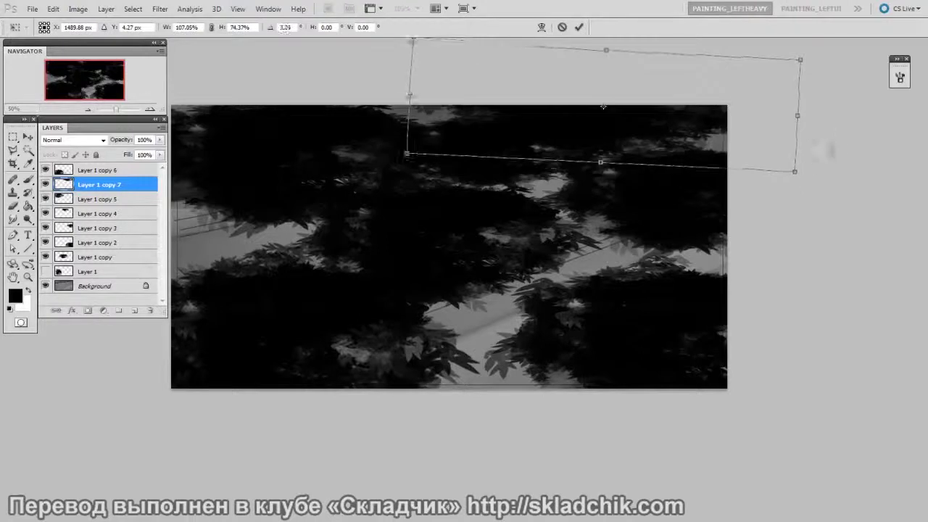
key("Return")
Merge all the foliage copies into the single layer Layer 1 copy.
left_click_drag(740, 310, 765, 291)
left_click(128, 171, "shift")
key("ctrl+e")
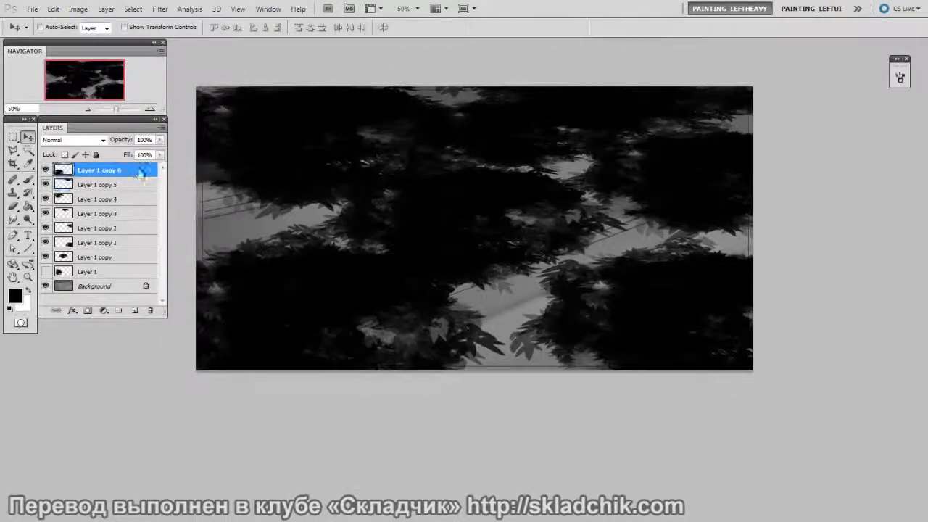
key("ctrl+e")
key("ctrl+e")
key("ctrl+e")
key("ctrl+e")
key("ctrl+e")
key("ctrl+e")
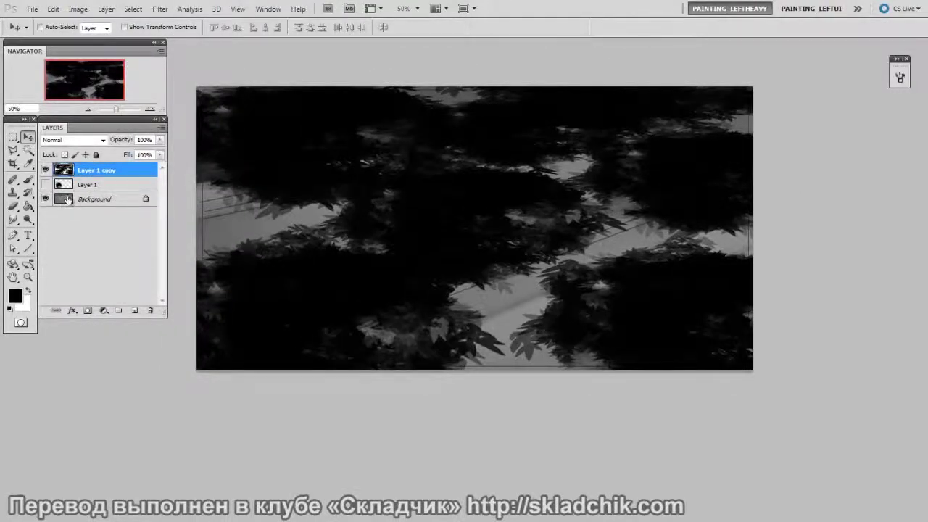
Create a new layer group masked with the merged foliage's outline, keeping the foliage layer itself hidden.
left_click(65, 170, "ctrl")
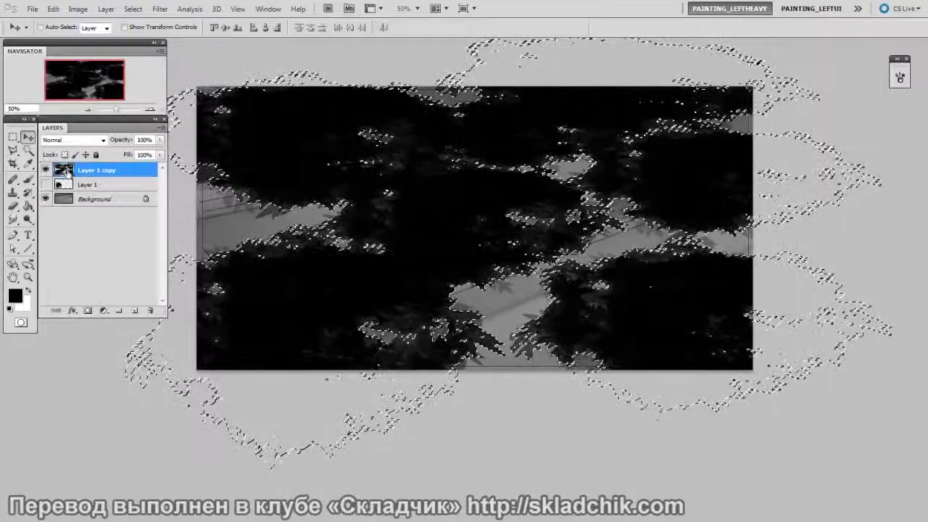
left_click(45, 169)
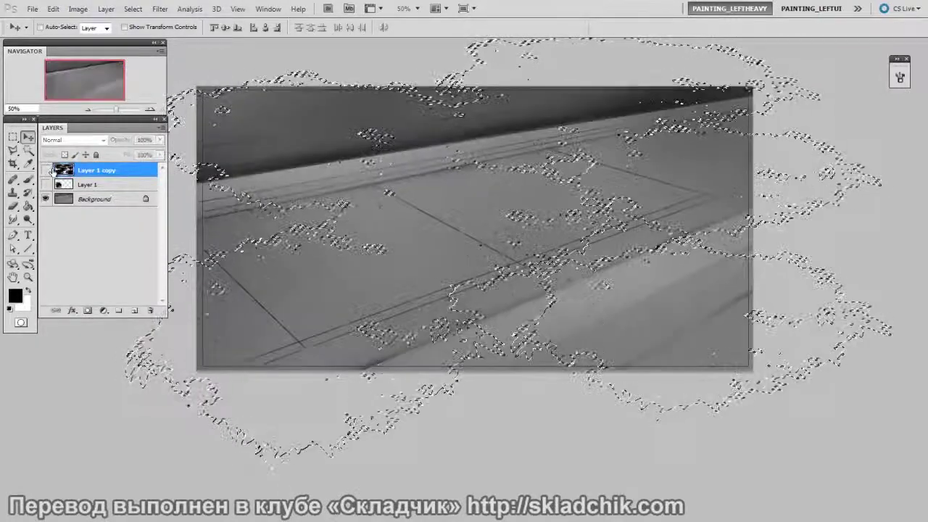
left_click(121, 311)
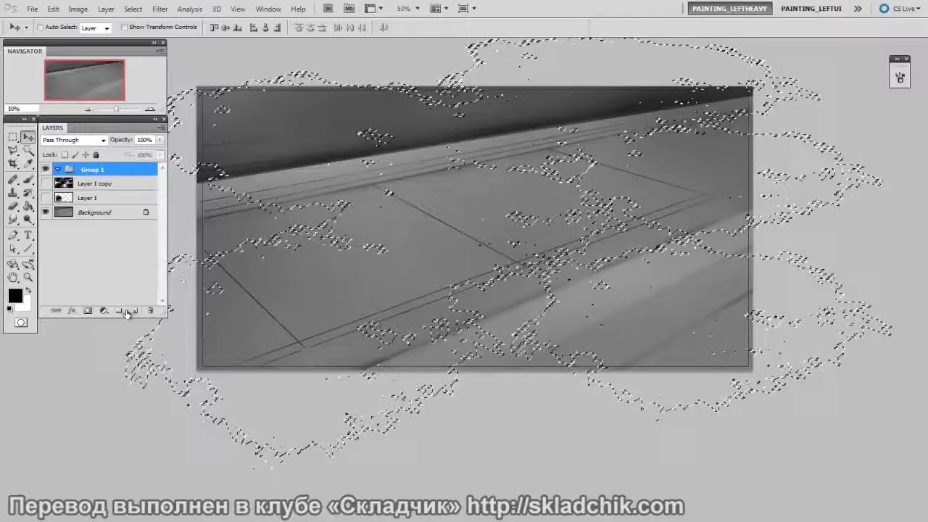
left_click(88, 311)
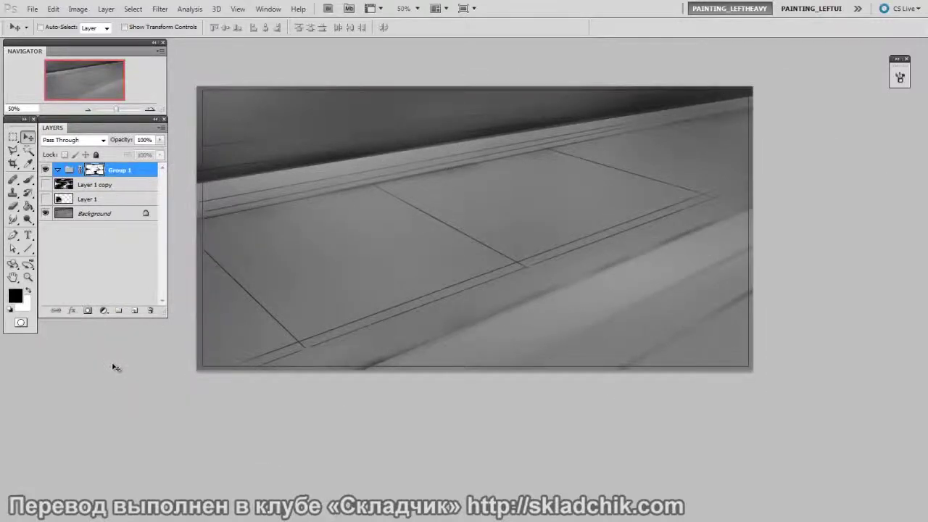
Add a layer in Multiply mode inside the masked group and choose the 40 px soft round brush.
key("ctrl+alt+shift+n")
key("alt+shift+m")
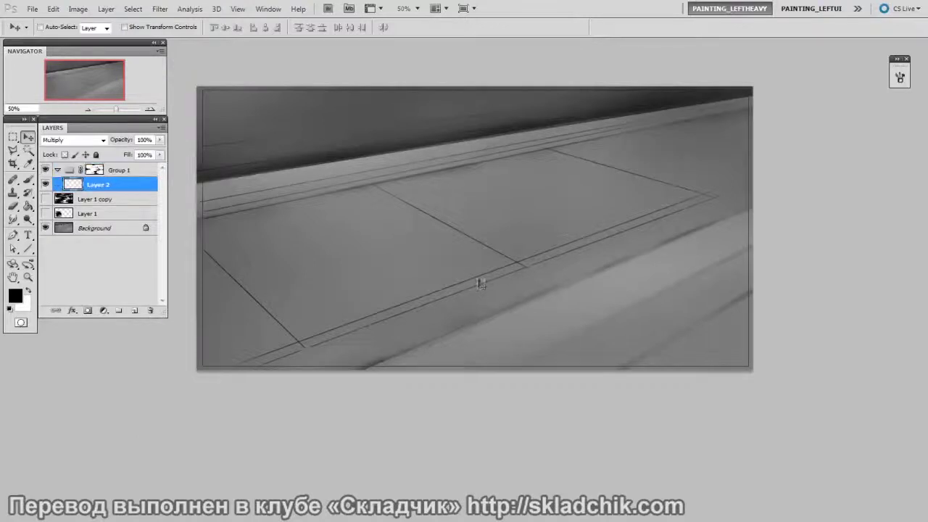
key("b")
right_click(538, 203)
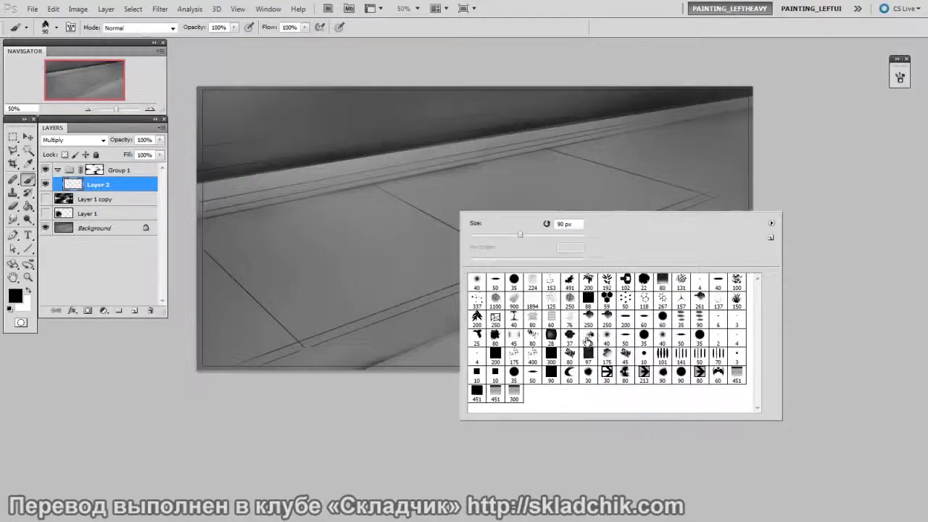
left_click(349, 222)
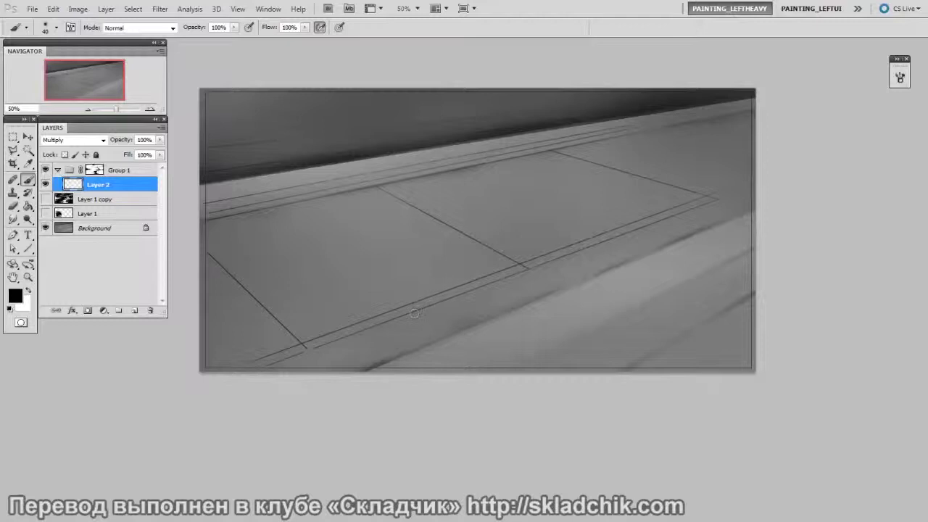
Set the foreground colour to the dark muted purple #4a424f.
left_click(18, 297)
mouse_move(728, 293)
left_mouse_down()
mouse_move(730, 309)
mouse_move(733, 276)
left_mouse_up()
left_click_drag(594, 300, 602, 351)
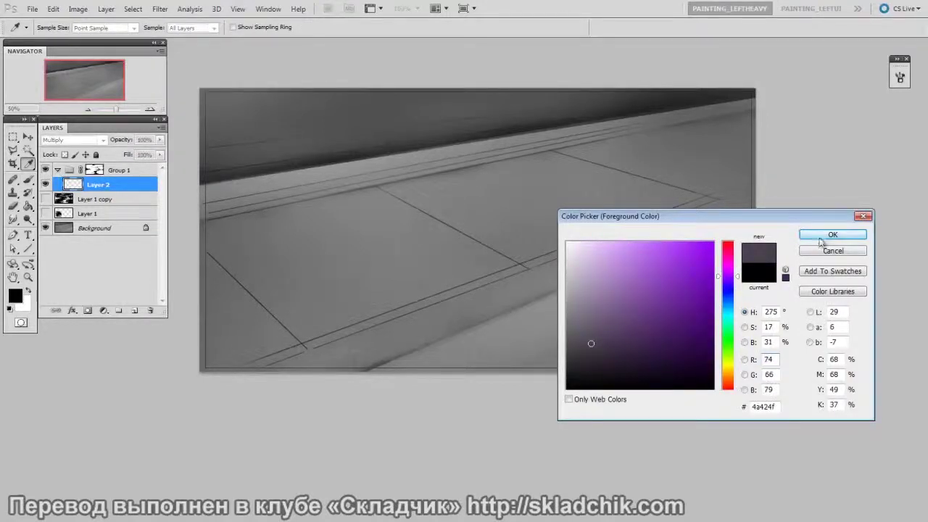
left_click(832, 235)
Enlarge the soft round brush to 600 px and paint leafy shadows across the centre of the pavement on the masked Multiply layer.
right_click(512, 210)
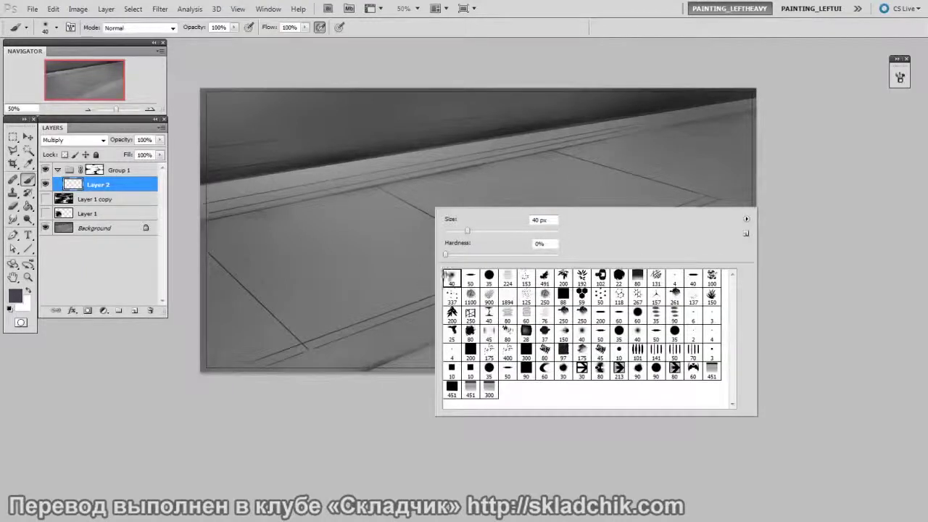
left_click(401, 273)
key("]")
key("]")
key("]")
key("]")
key("]")
key("]")
key("]")
key("]")
key("]")
key("]")
mouse_move(335, 174)
left_mouse_down()
mouse_move(435, 150)
mouse_move(327, 181)
left_mouse_up()
key("]")
key("]")
left_click_drag(465, 181, 348, 218)
key("]")
mouse_move(543, 203)
left_mouse_down()
mouse_move(480, 244)
mouse_move(443, 290)
left_mouse_up()
key("]")
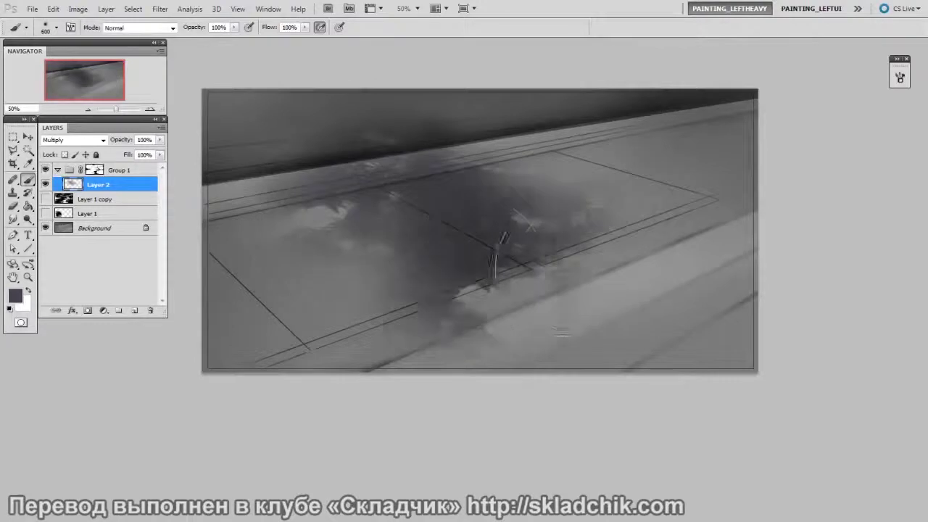
Extend the leaf shadows over the lower middle and lower-left parts of the pavement with large soft strokes.
left_click_drag(565, 260, 577, 312)
key("]")
left_click_drag(457, 326, 449, 348)
left_click_drag(642, 312, 606, 330)
mouse_move(348, 312)
left_mouse_down()
mouse_move(371, 261)
mouse_move(286, 272)
left_mouse_up()
left_click_drag(287, 319, 290, 372)
Reduce the brush size and paint leaf shadows down the right side of the pavement up to the far edge.
key("[")
key("[")
mouse_move(639, 214)
left_mouse_down()
mouse_move(724, 182)
mouse_move(694, 138)
mouse_move(750, 222)
mouse_move(791, 258)
mouse_move(683, 389)
left_mouse_up()
mouse_move(700, 235)
left_mouse_down()
mouse_move(776, 136)
mouse_move(638, 119)
left_mouse_up()
key("]")
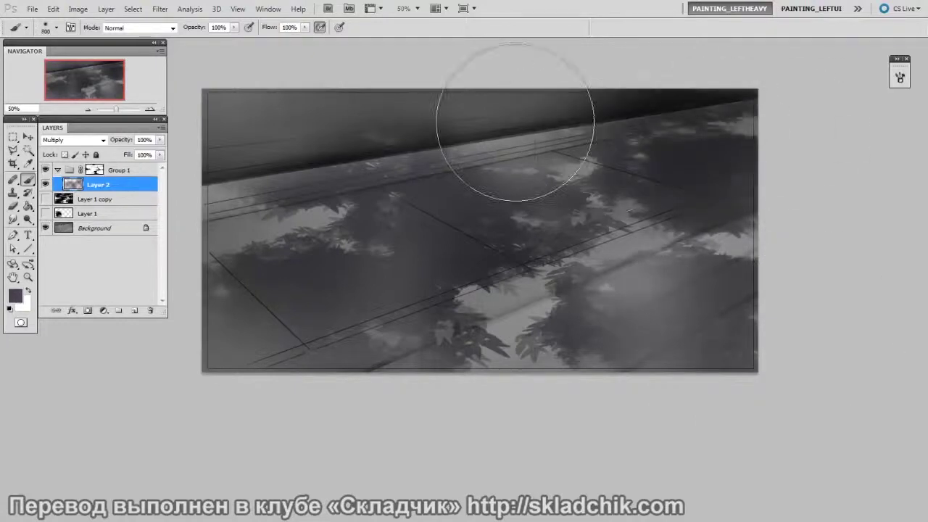
Darken the upper wall area and the left and right edges of the image with large soft shadow strokes.
left_click_drag(515, 122, 357, 138)
mouse_move(417, 137)
left_mouse_down()
mouse_move(462, 128)
mouse_move(206, 155)
mouse_move(404, 116)
left_mouse_up()
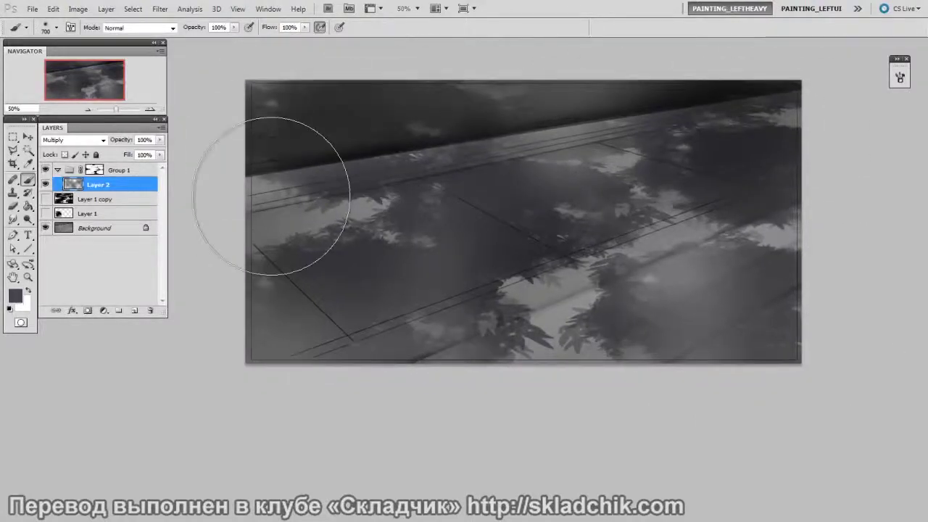
left_click_drag(272, 196, 301, 344)
left_click_drag(829, 342, 787, 187)
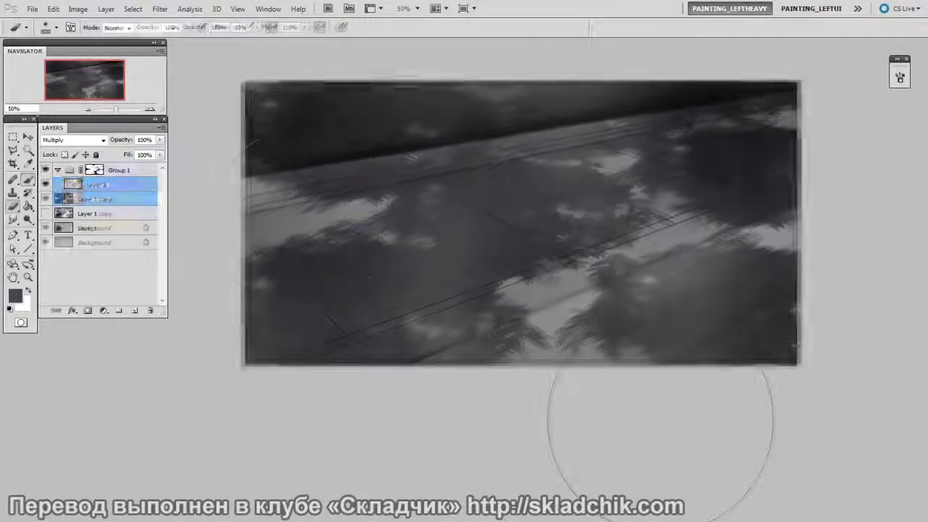